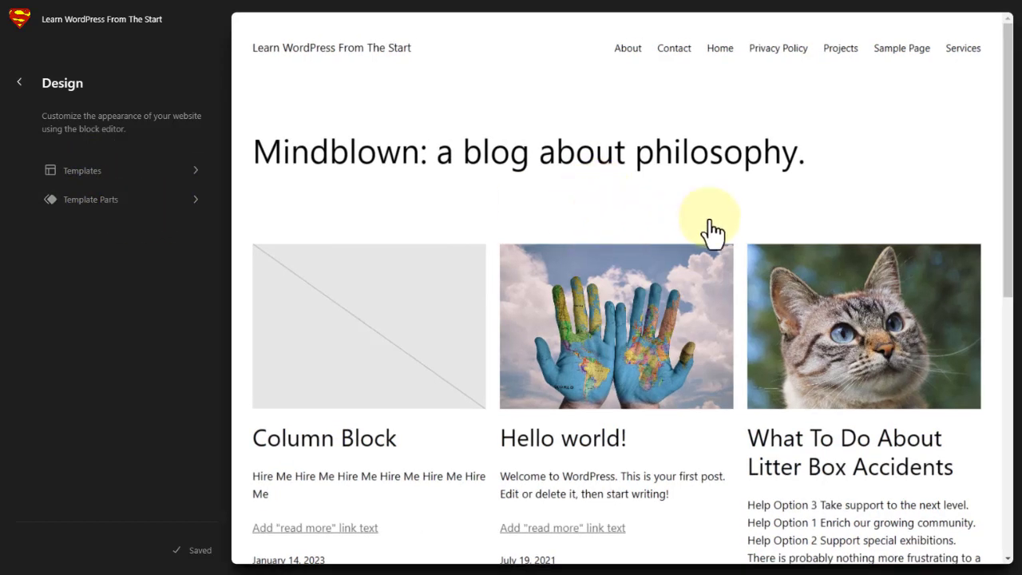
# Open the Home template for editing and select the header's Navigation block in List View.
pyautogui.click(650, 64)
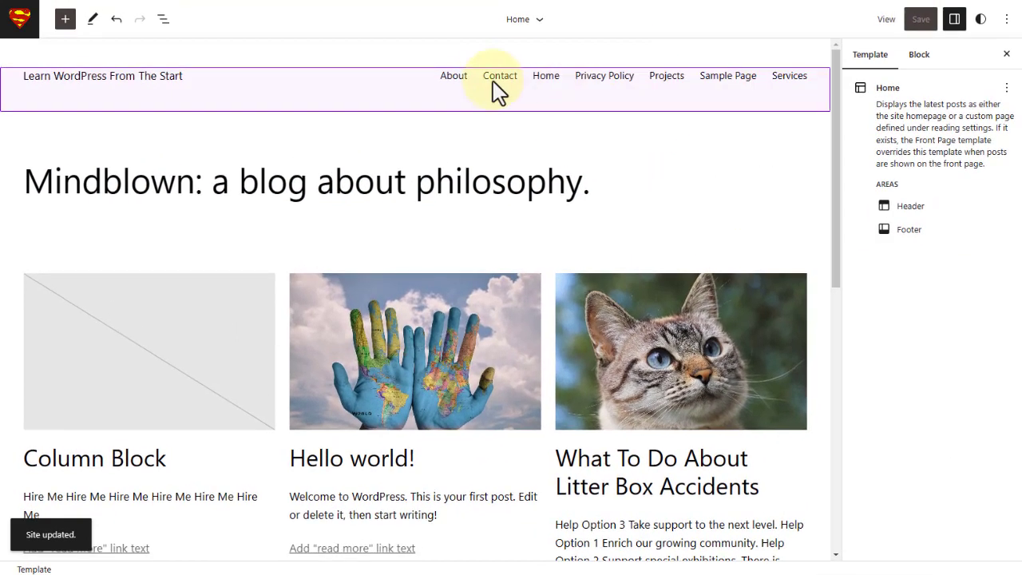
pyautogui.click(478, 78)
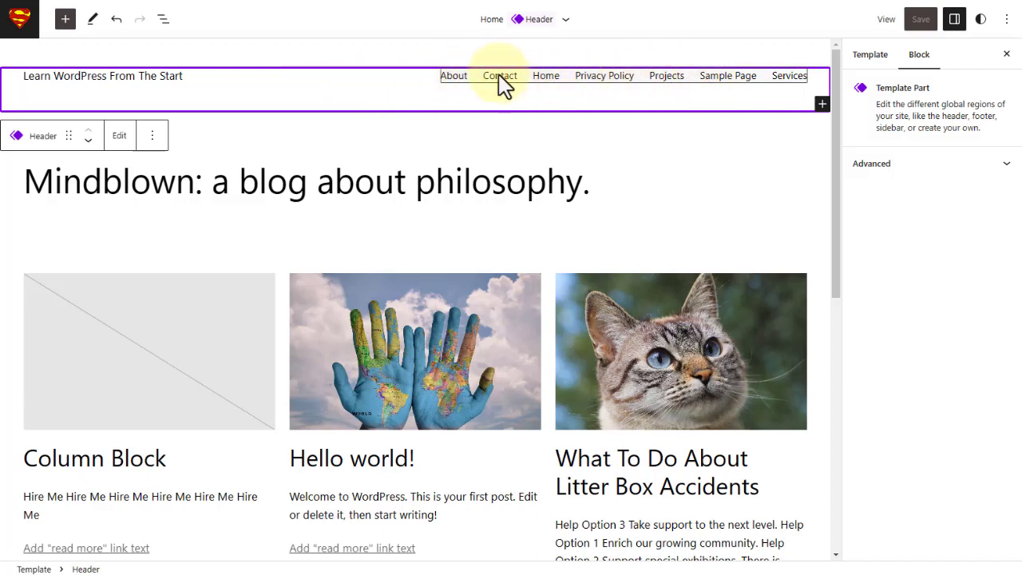
pyautogui.click(477, 79)
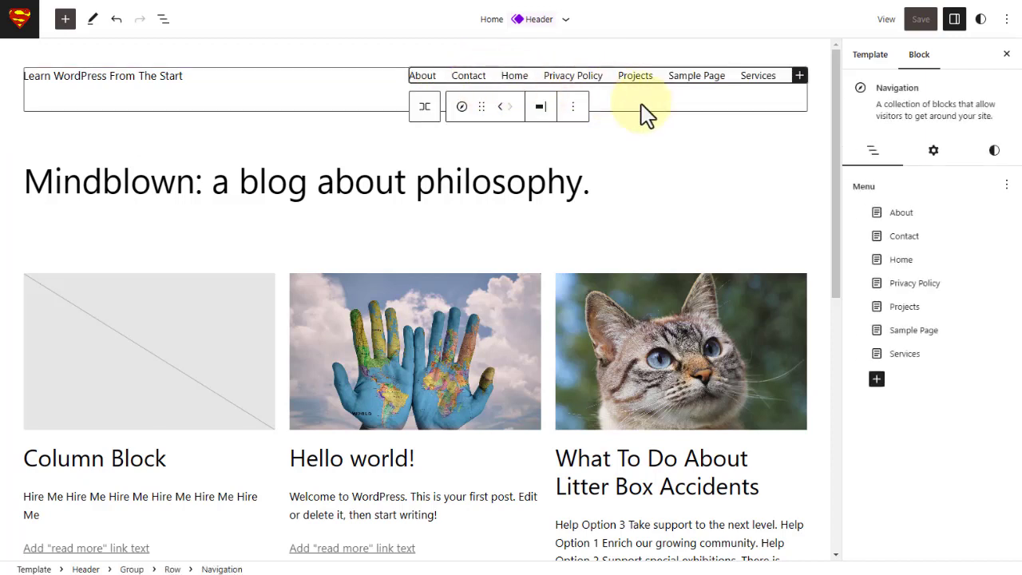
pyautogui.click(503, 77)
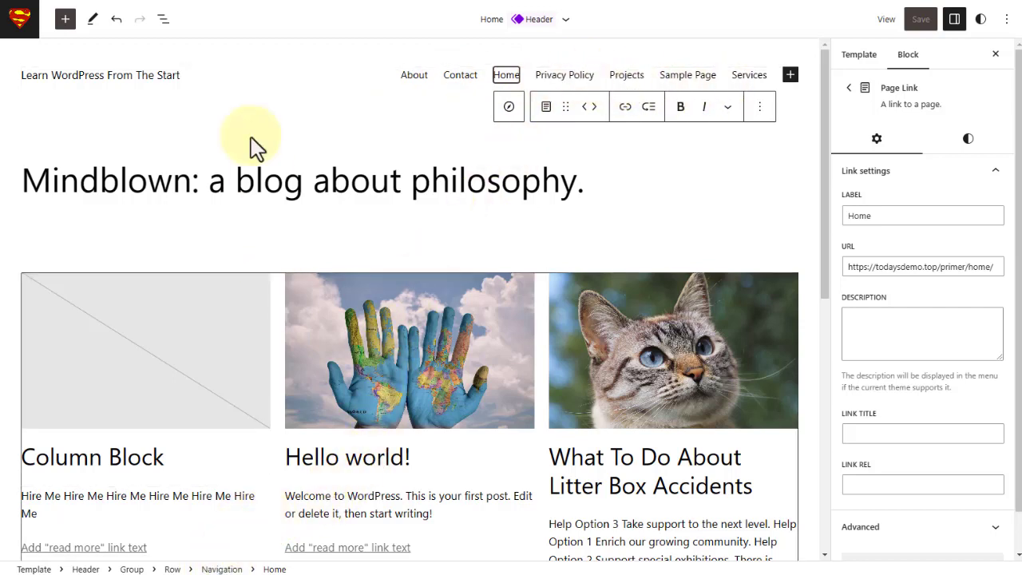
pyautogui.click(164, 24)
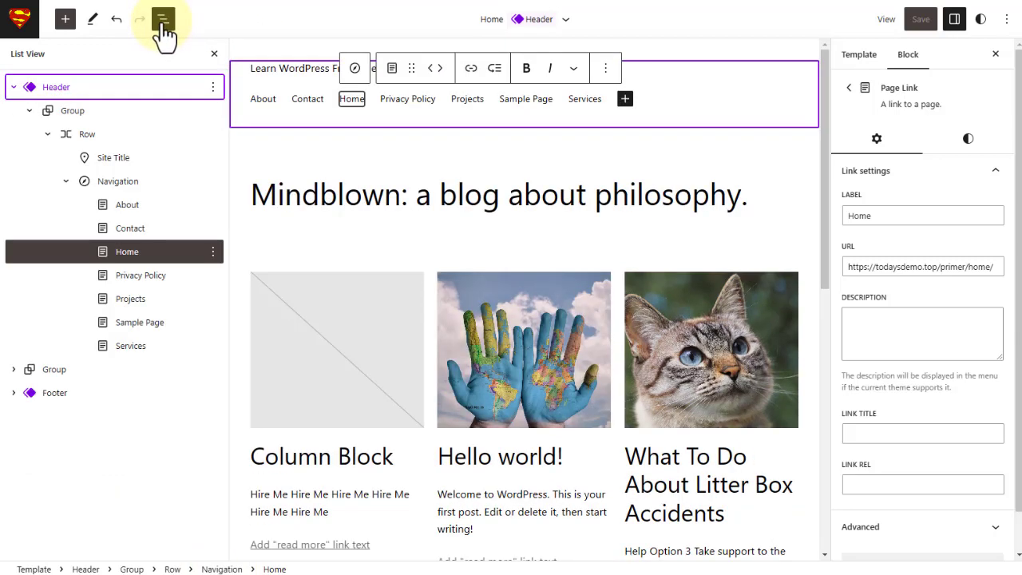
pyautogui.click(114, 190)
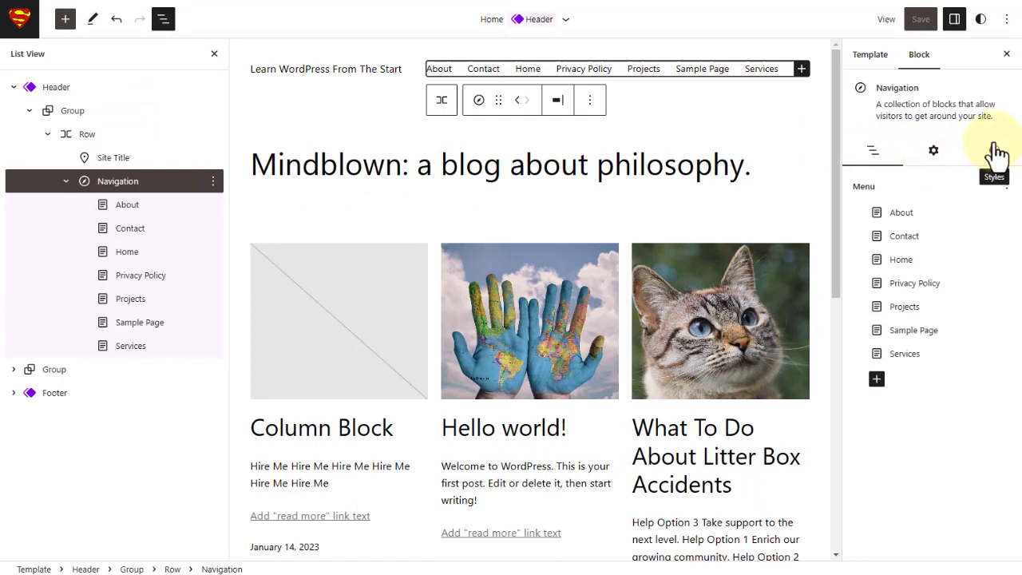
# Review the layout and style settings of the Navigation block and the link and style settings of its Projects link.
pyautogui.click(932, 152)
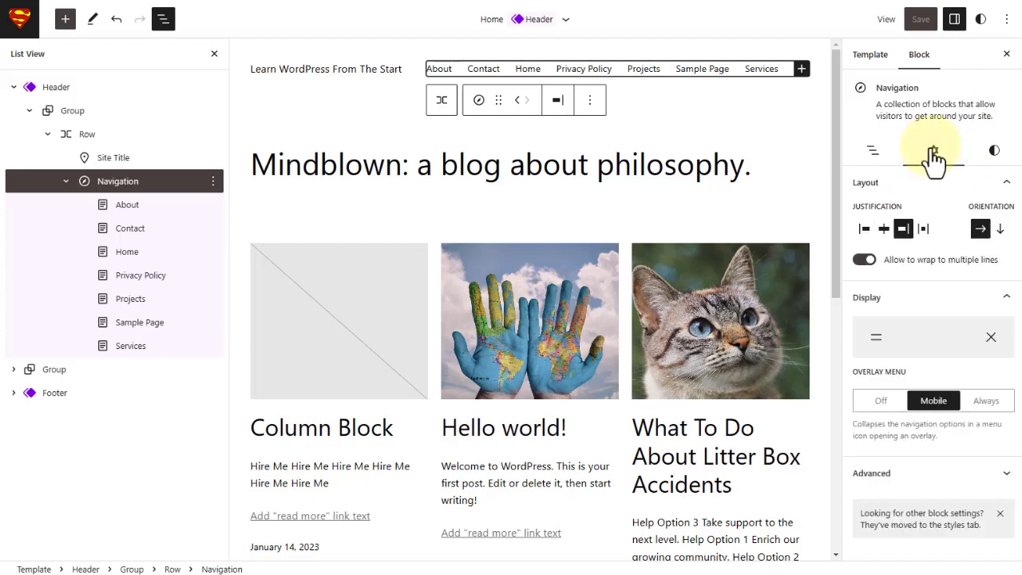
pyautogui.click(995, 153)
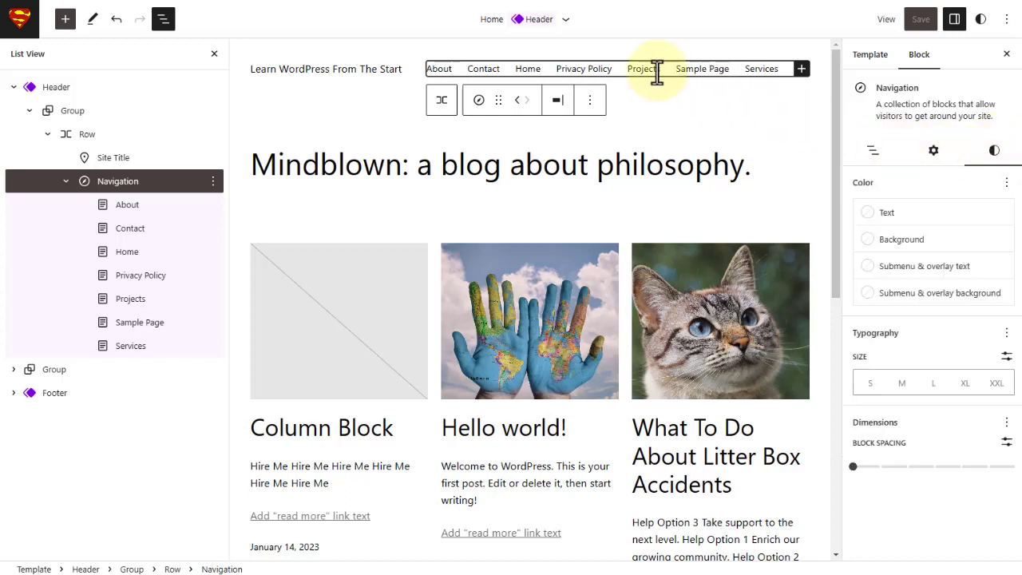
pyautogui.click(644, 69)
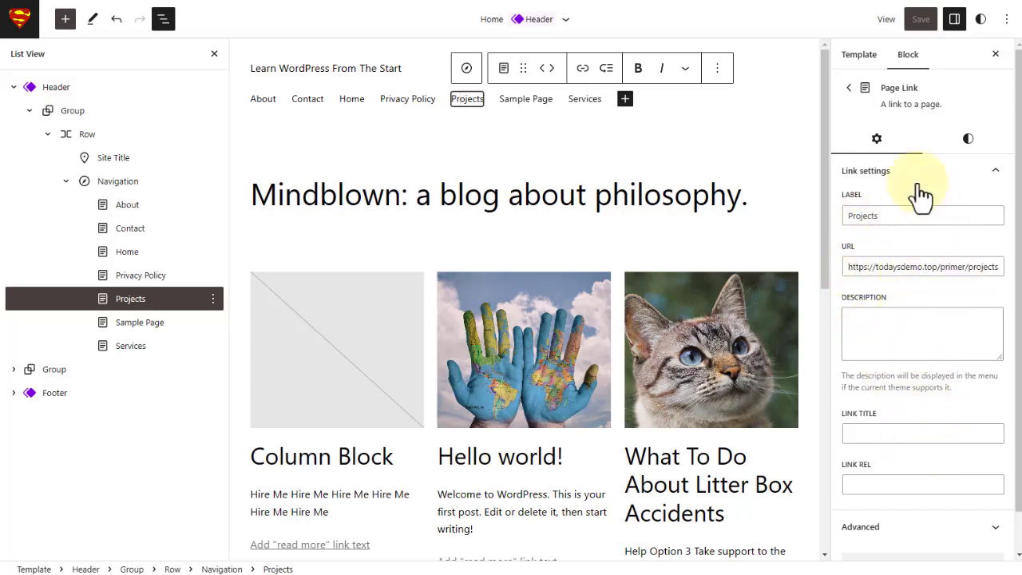
pyautogui.click(968, 142)
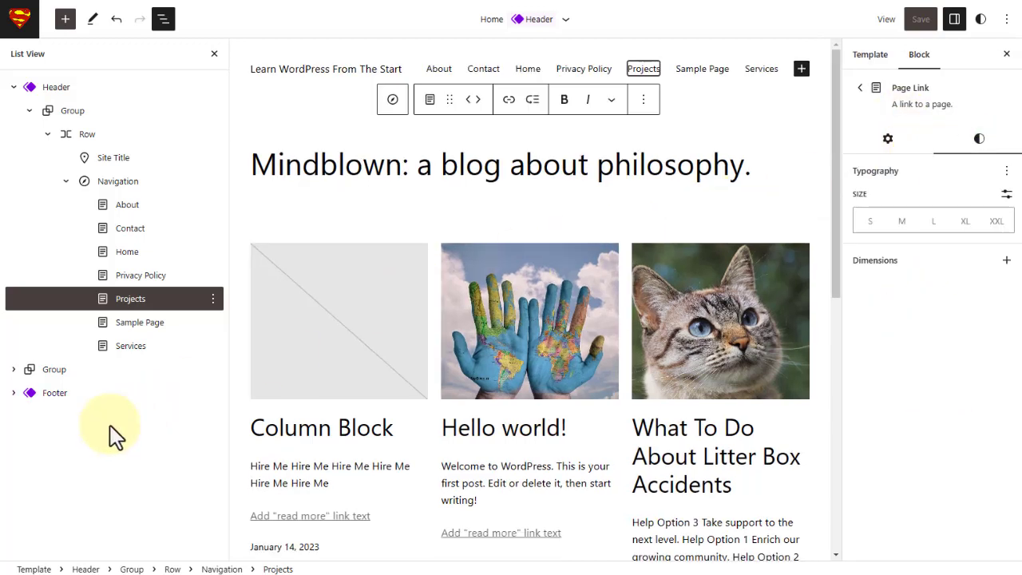
# Switch the header's Navigation block to the Navigation 7 menu.
pyautogui.click(110, 186)
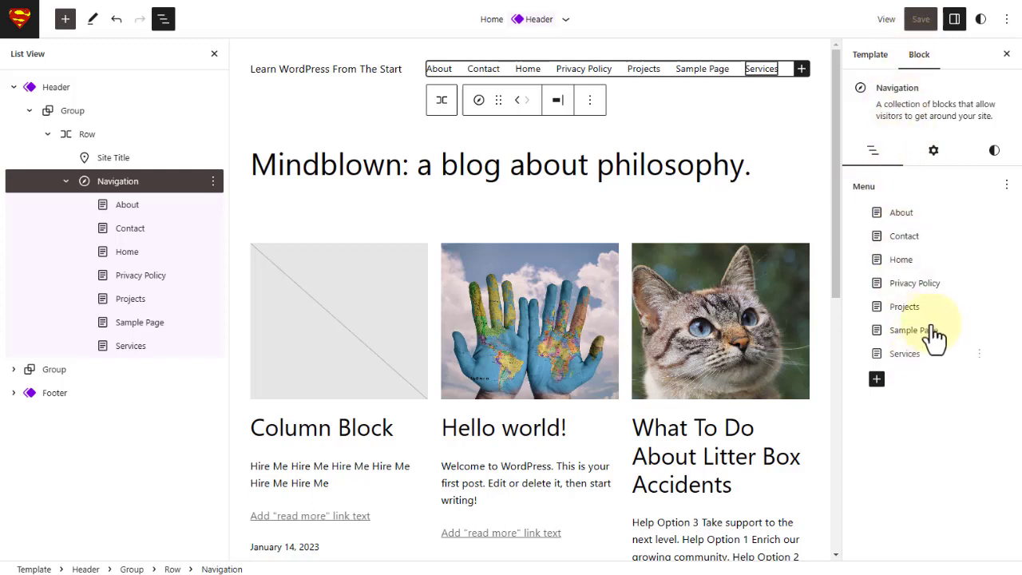
pyautogui.click(1006, 188)
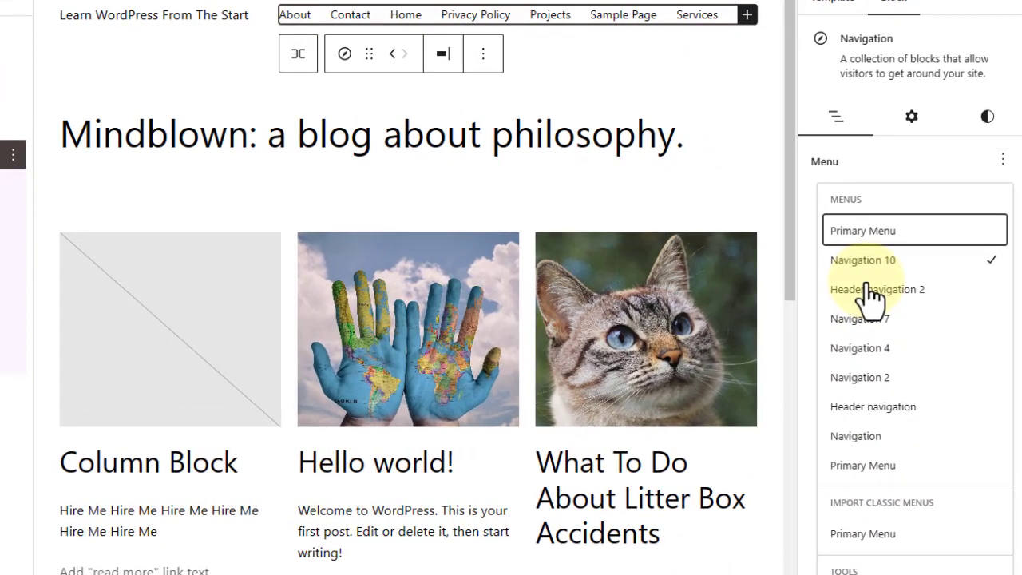
pyautogui.click(851, 323)
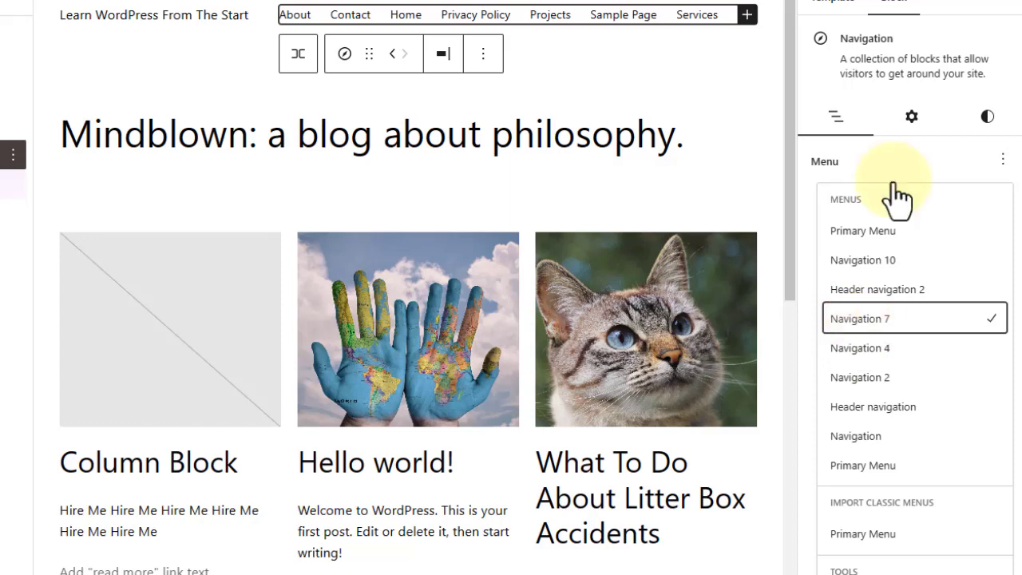
# Delete the Navigation 7 menu through the Navigation block's advanced settings.
pyautogui.click(910, 124)
pyautogui.click(911, 120)
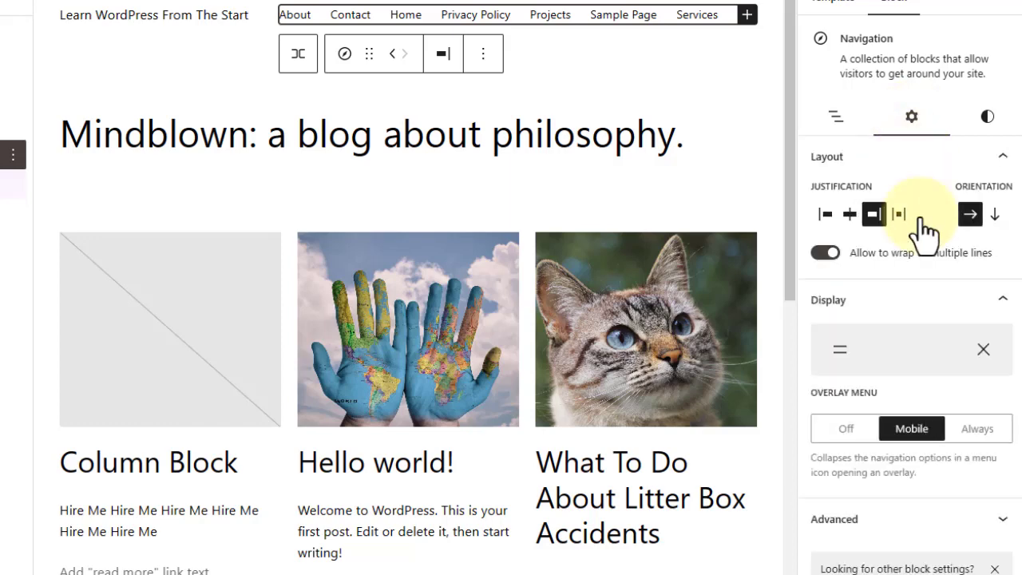
pyautogui.click(976, 523)
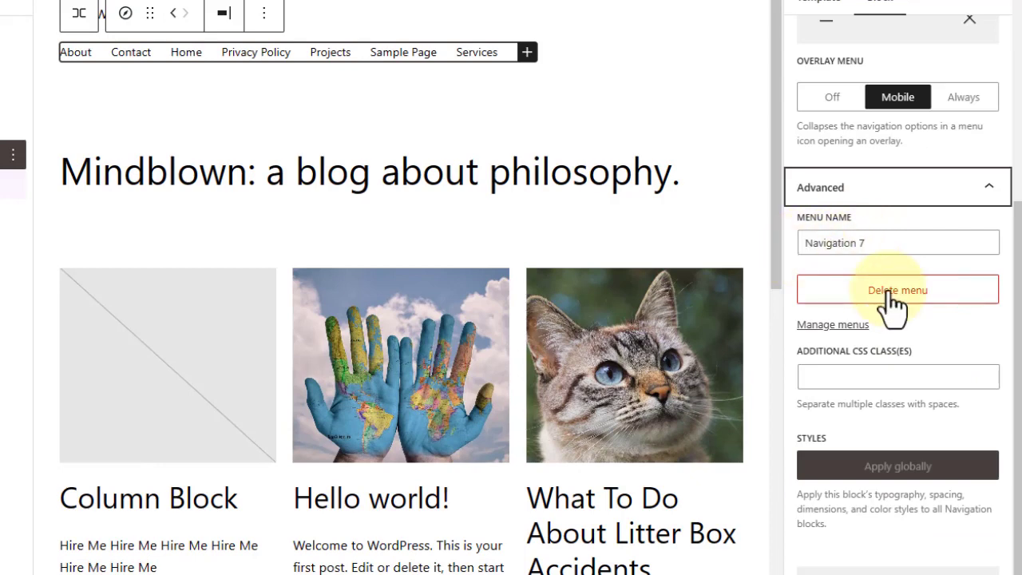
pyautogui.click(891, 292)
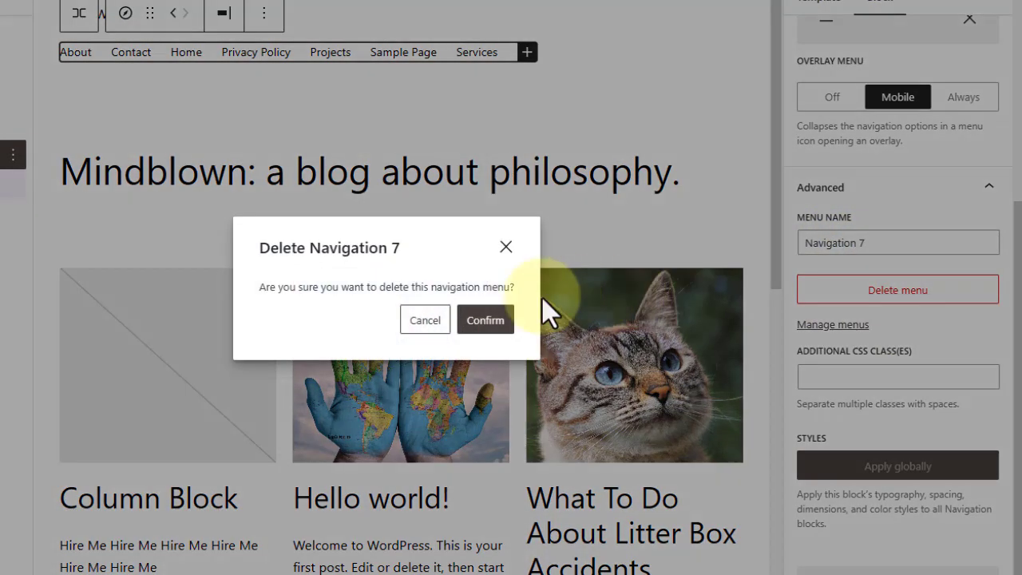
pyautogui.click(488, 321)
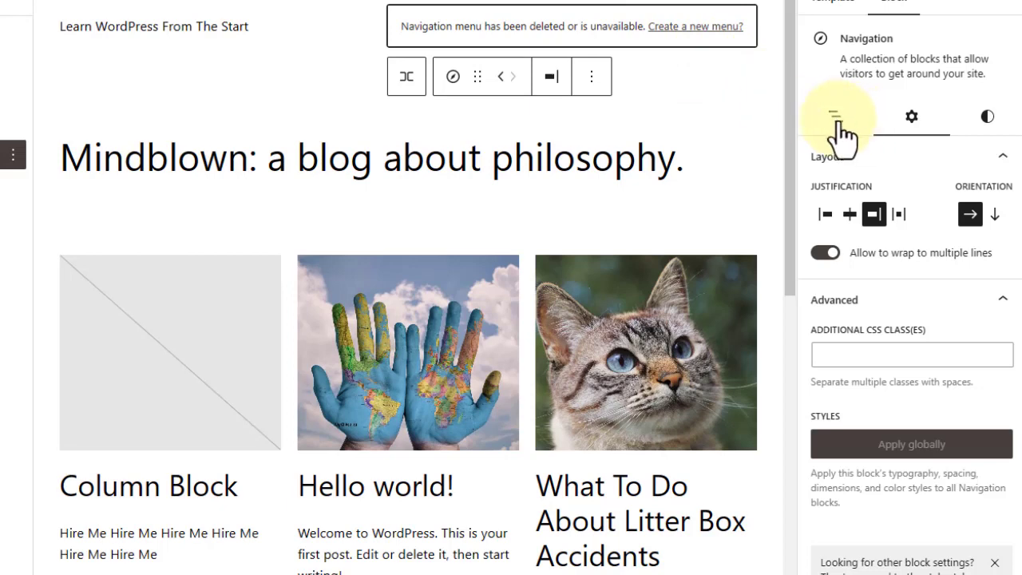
# Assign the Navigation 10 menu to the header's Navigation block.
pyautogui.click(836, 119)
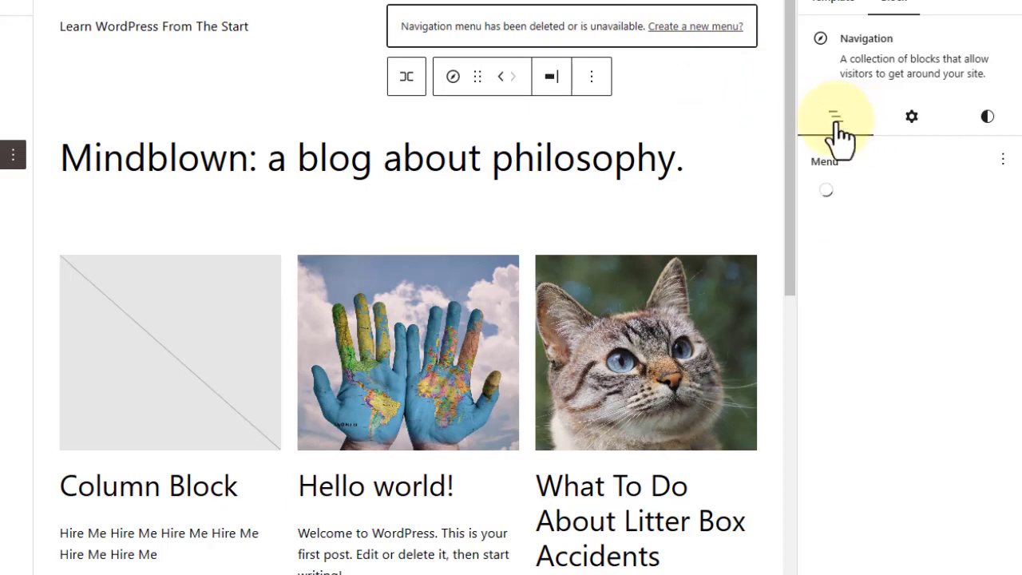
pyautogui.click(1003, 163)
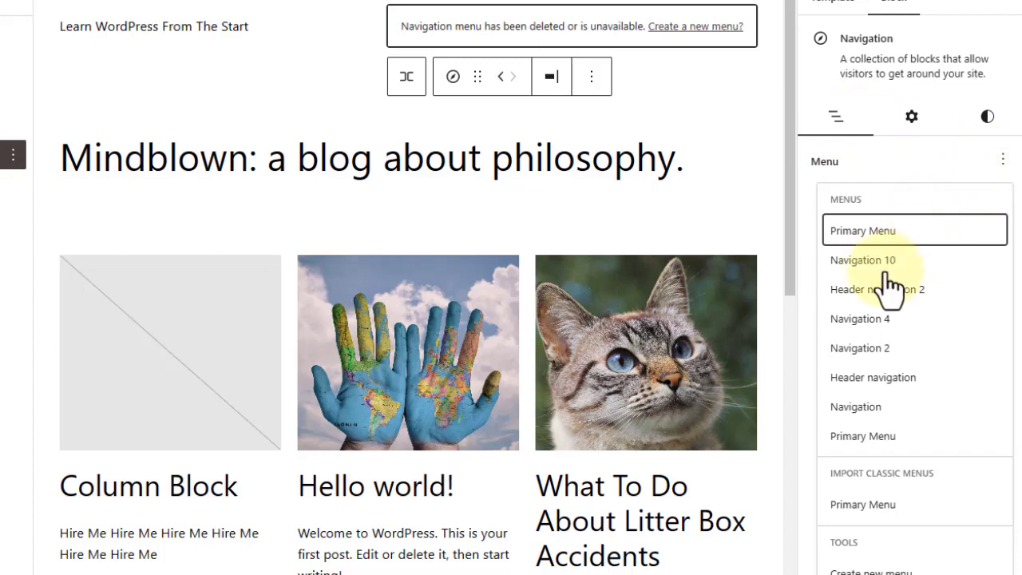
pyautogui.click(914, 272)
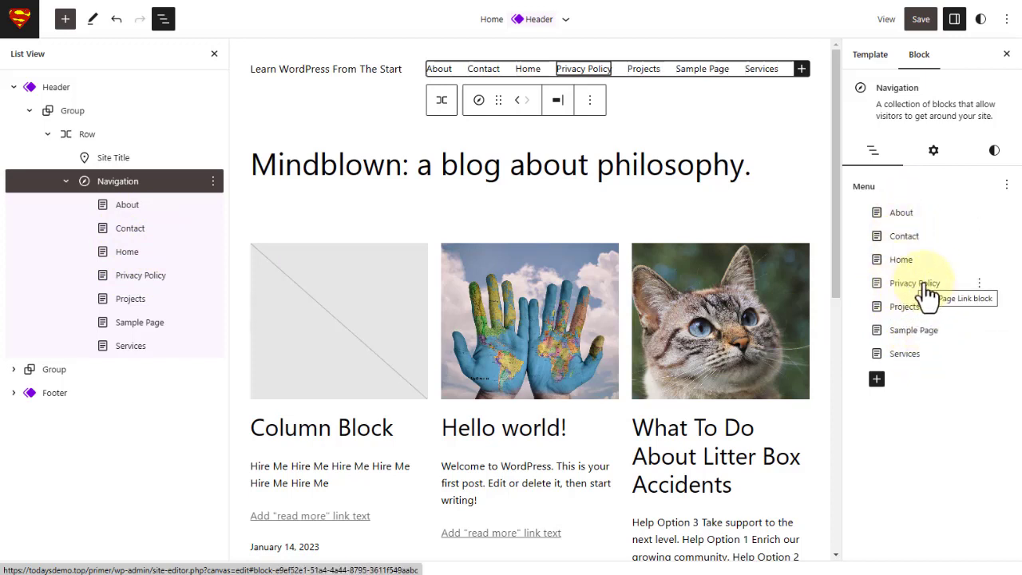
# Try adding a submenu link under Privacy Policy and undo the addition.
pyautogui.click(979, 284)
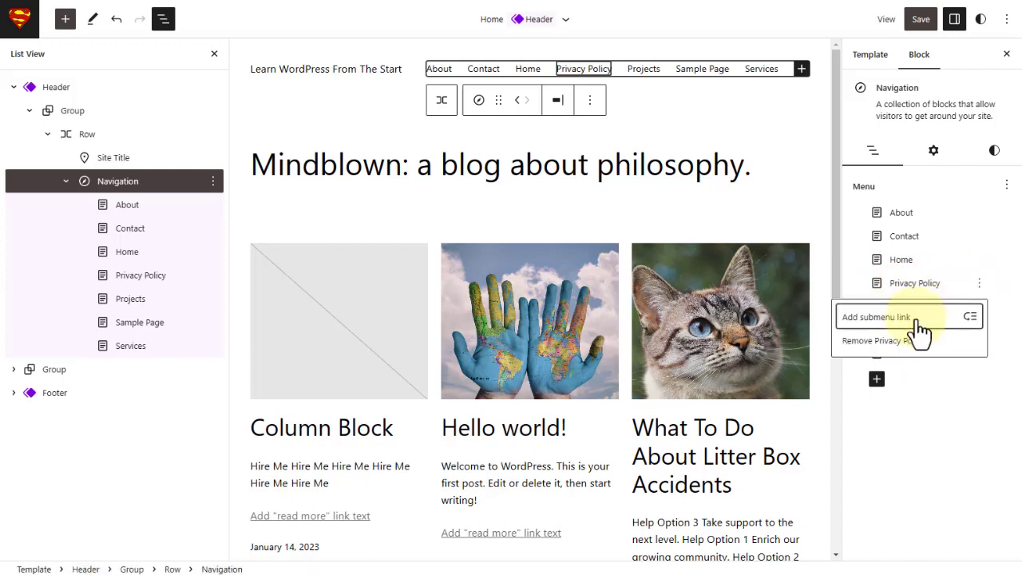
pyautogui.click(878, 317)
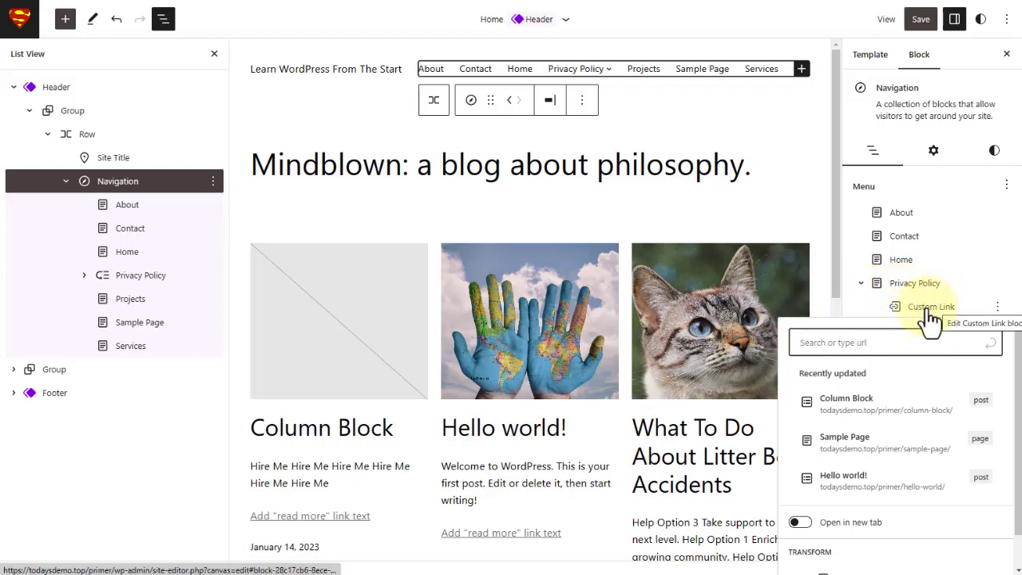
pyautogui.click(117, 21)
pyautogui.click(117, 22)
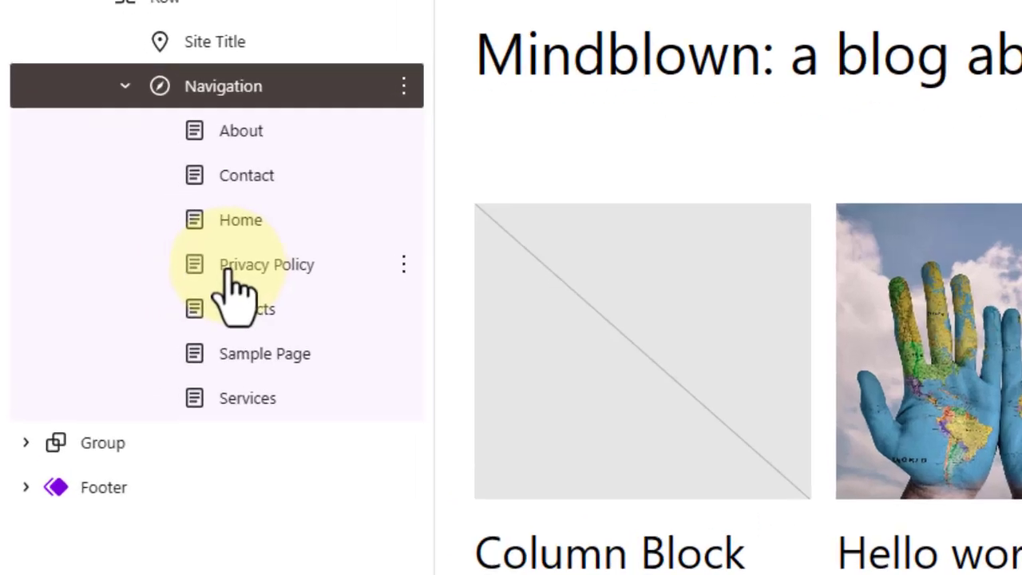
# Nest the Privacy Policy link as a submenu item under Home in List View and check the Home submenu.
pyautogui.moveTo(120, 277); pyautogui.dragTo(122, 280)
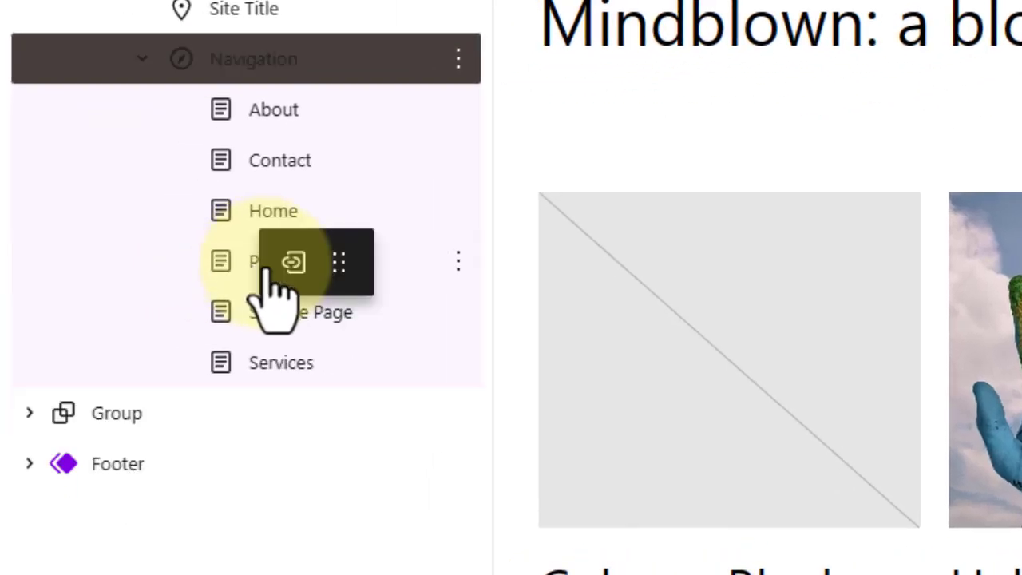
pyautogui.moveTo(268, 263); pyautogui.dragTo(303, 223)
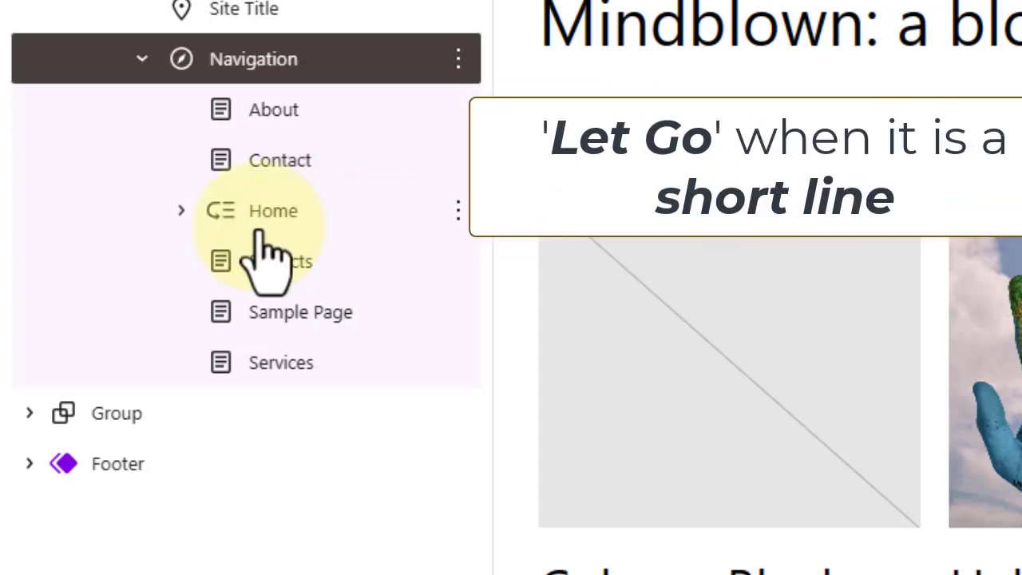
pyautogui.click(180, 212)
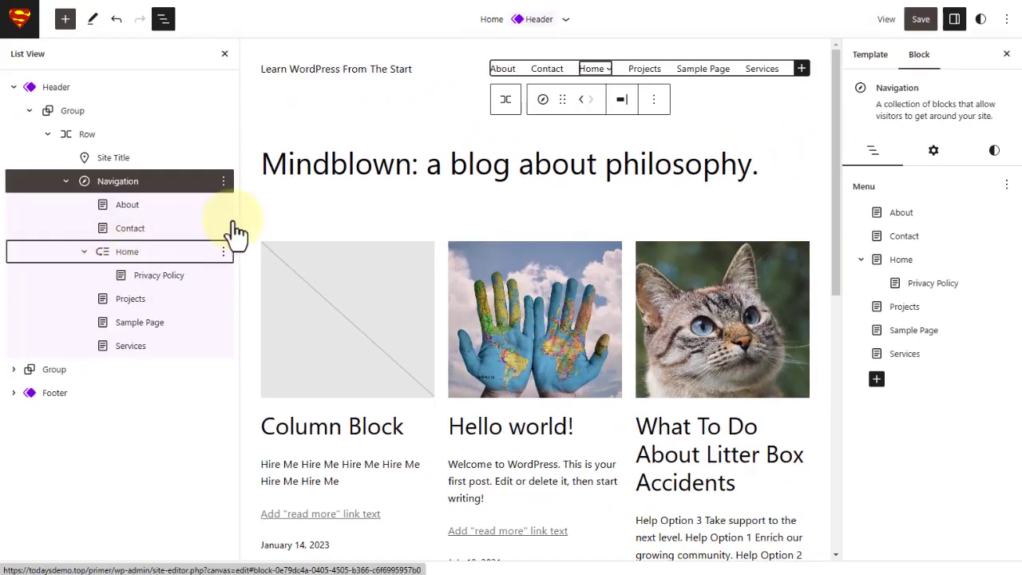
pyautogui.moveTo(610, 69)
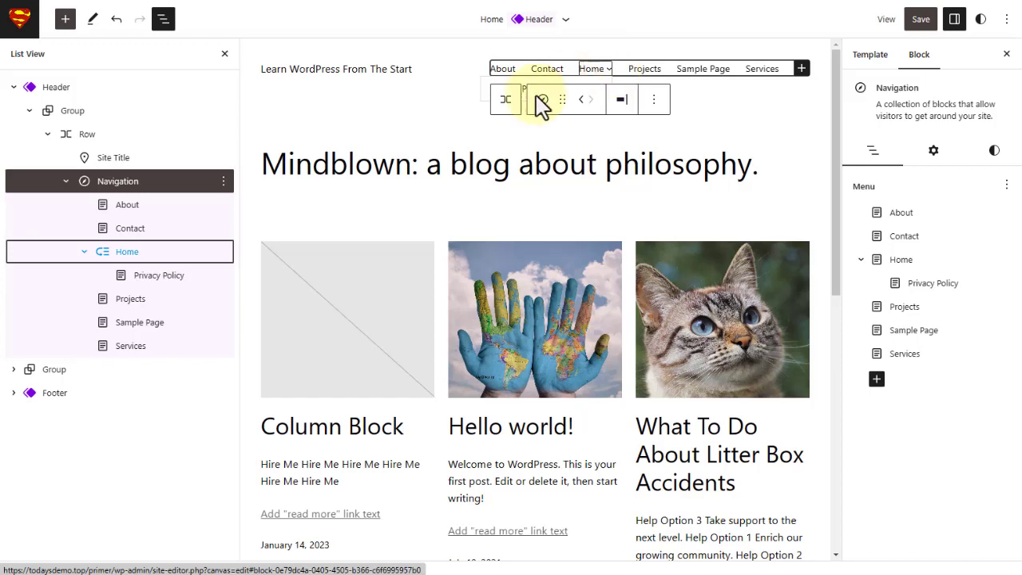
pyautogui.click(83, 252)
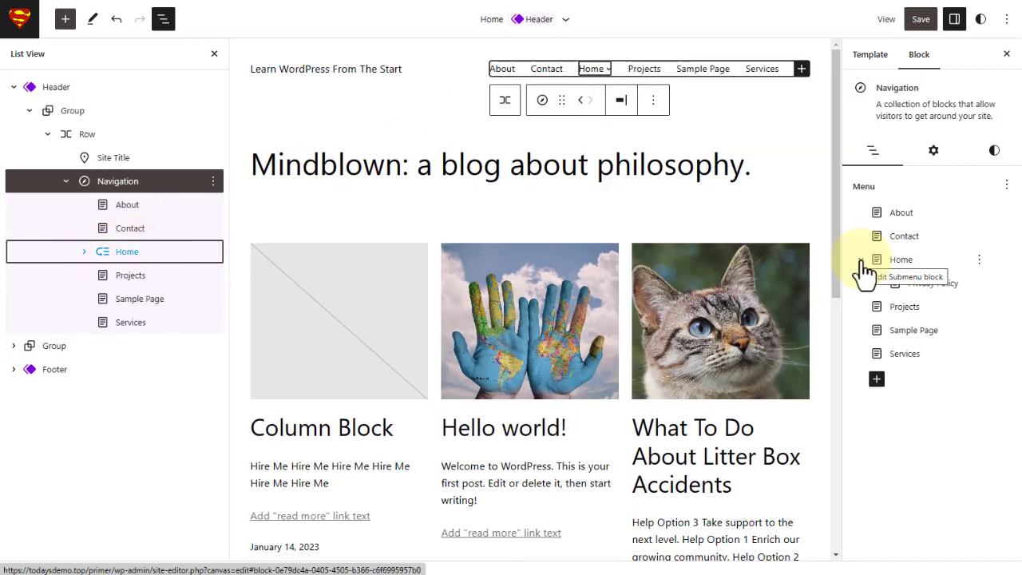
pyautogui.click(861, 261)
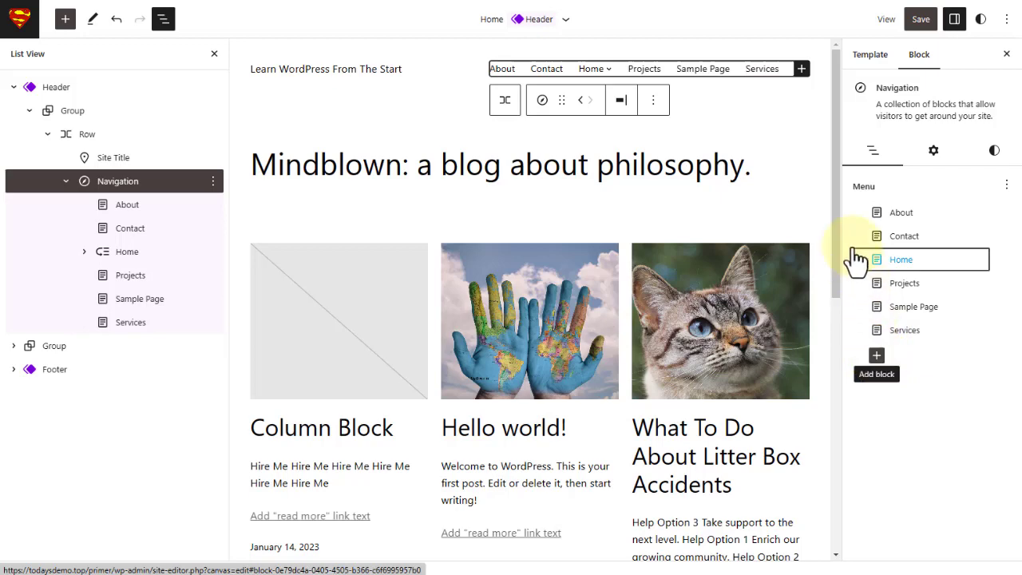
# Add an empty custom link at the end of the navigation menu and browse the other block types available for it.
pyautogui.click(800, 68)
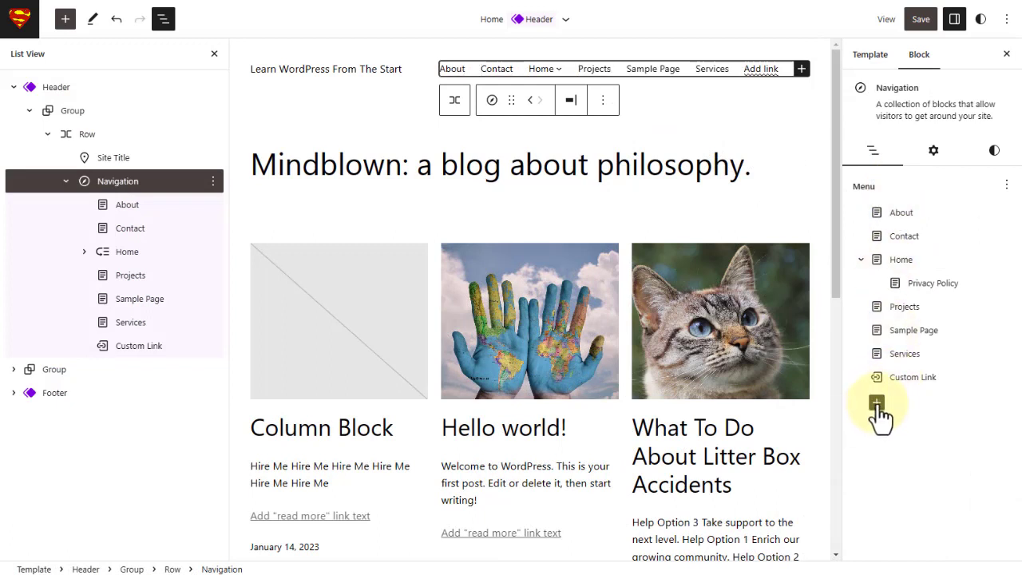
pyautogui.click(877, 403)
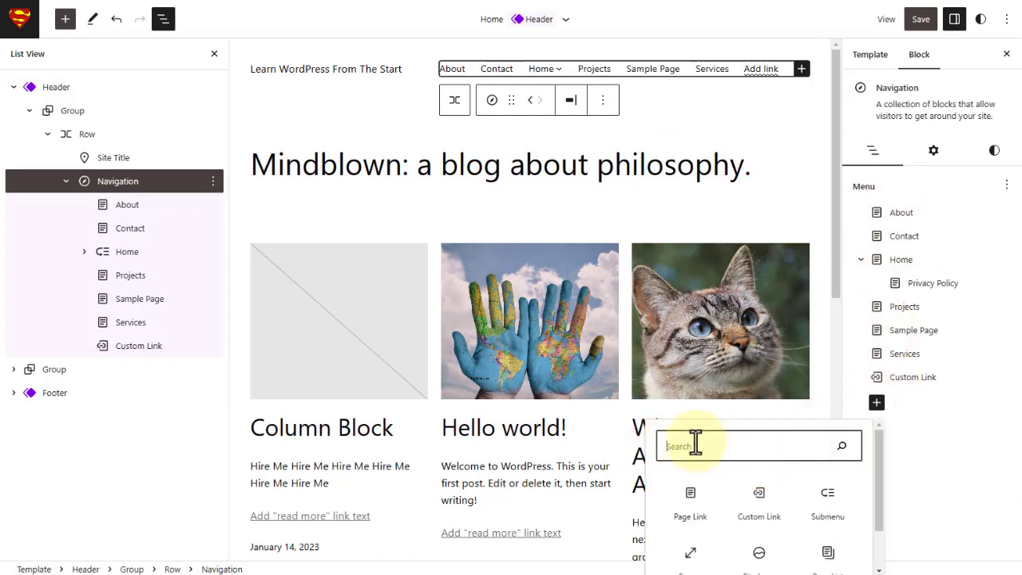
pyautogui.scroll(-1, 710, 454)
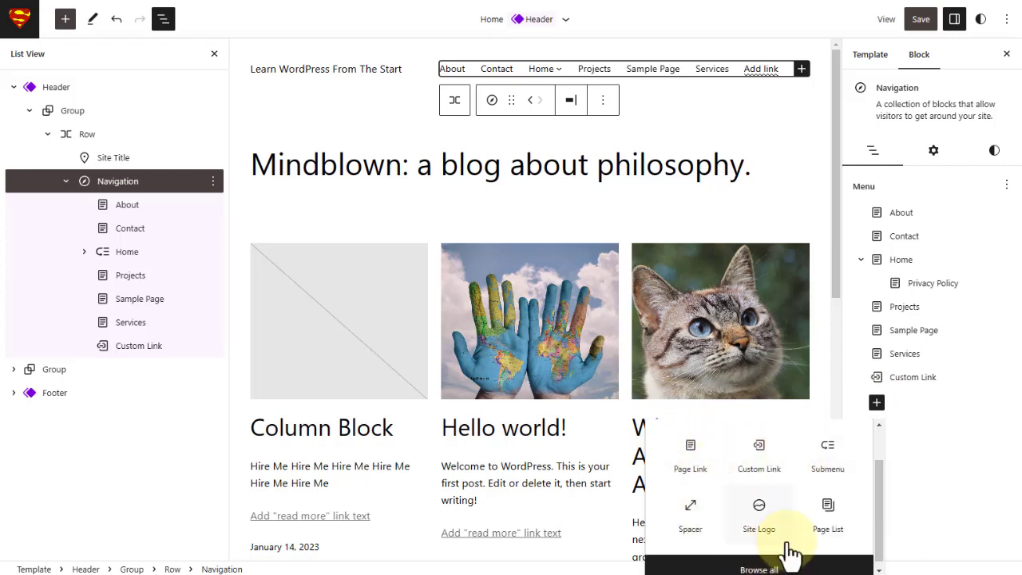
pyautogui.scroll(-1, 774, 491)
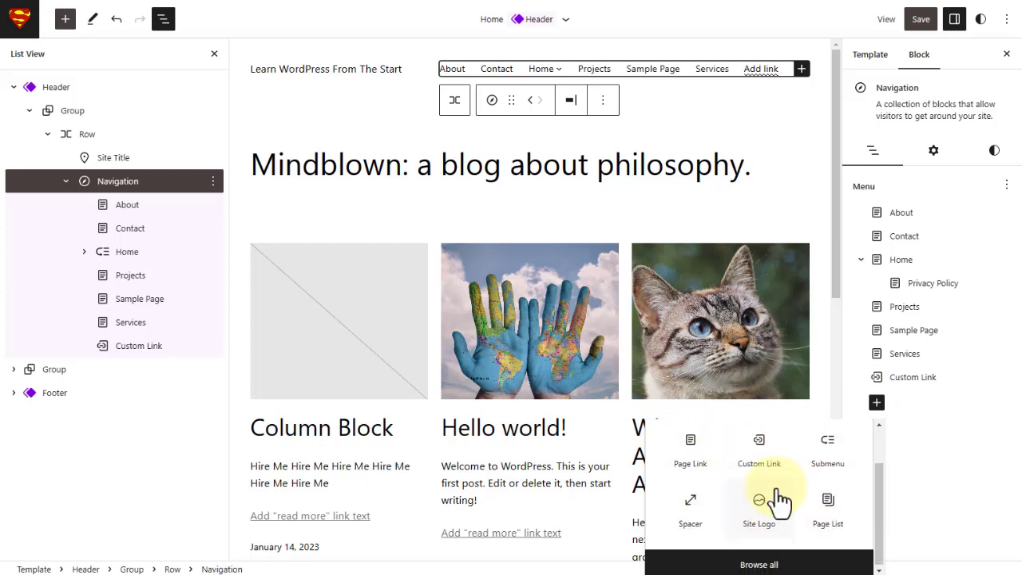
pyautogui.click(761, 563)
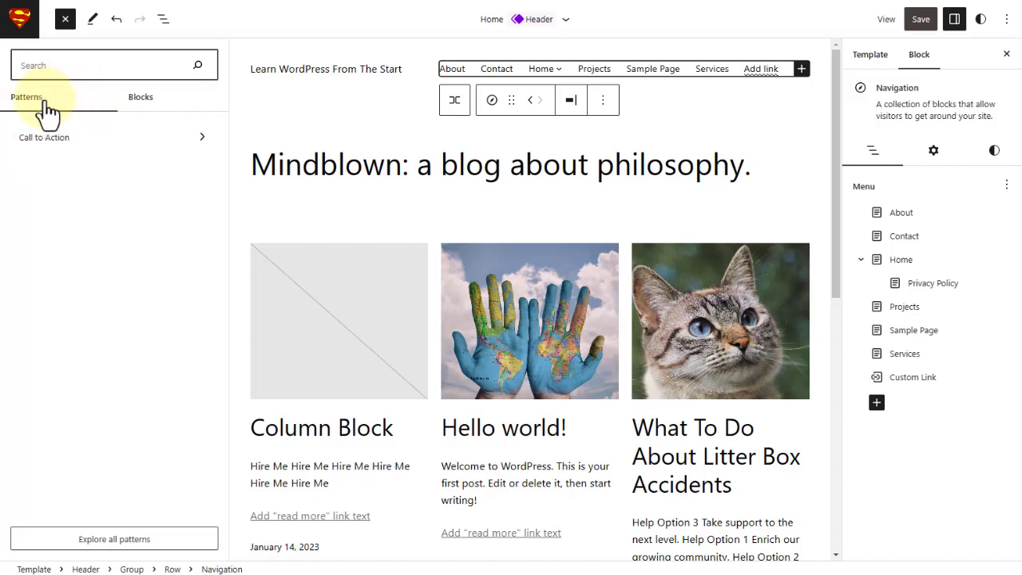
pyautogui.click(146, 100)
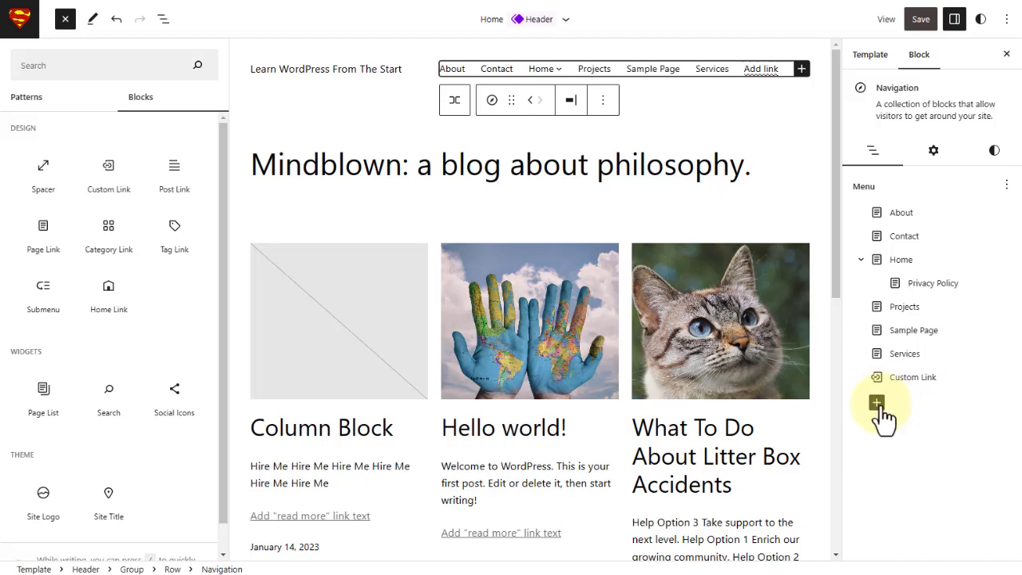
pyautogui.click(897, 470)
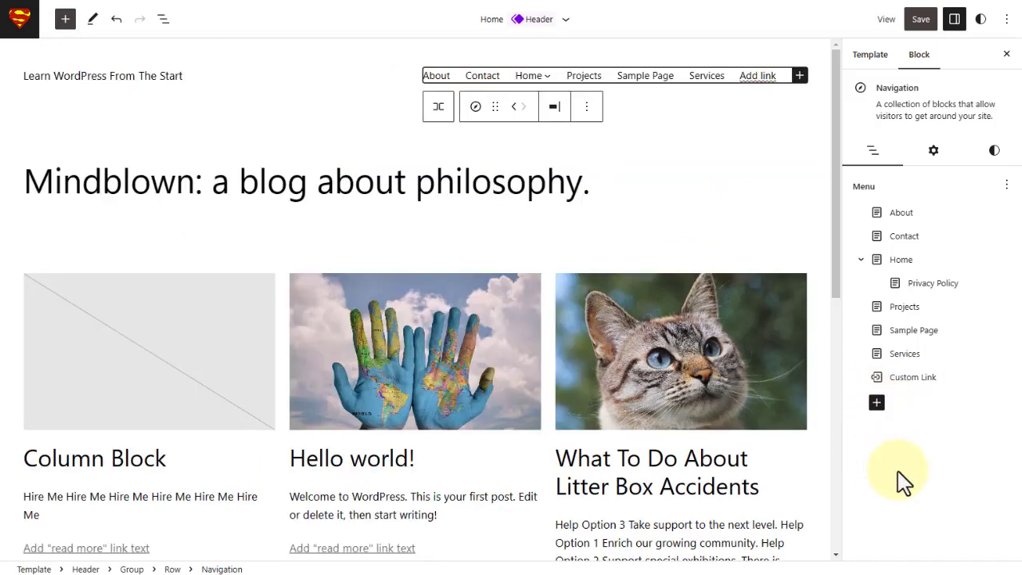